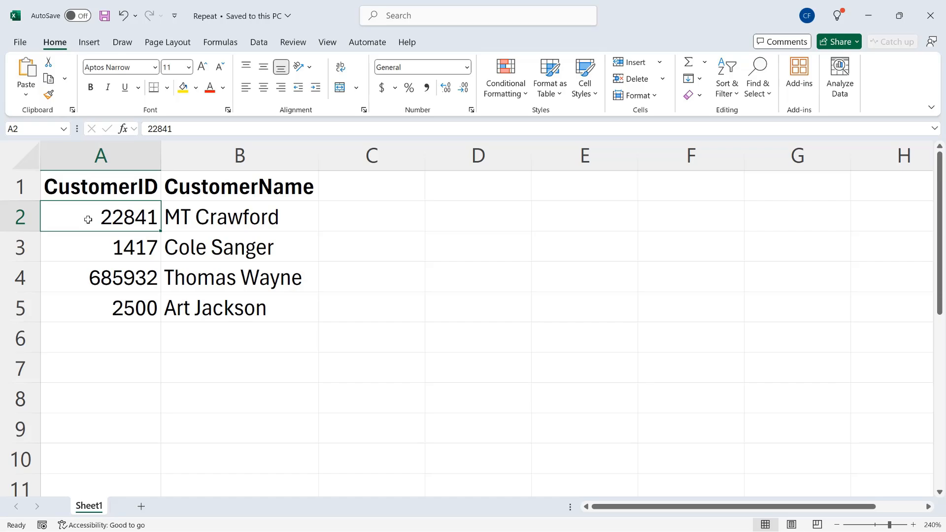
{"action": "left_click", "coordinate": [102, 252]}
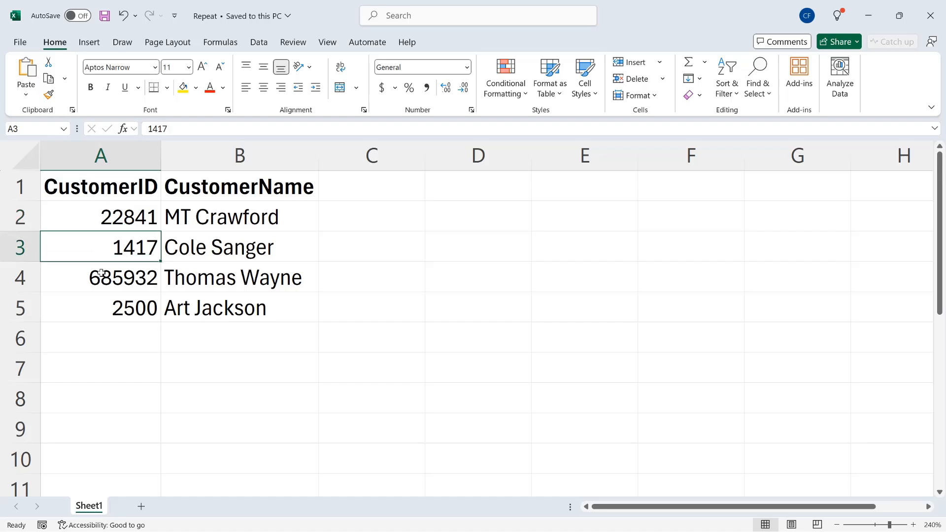
{"action": "left_click", "coordinate": [98, 309]}
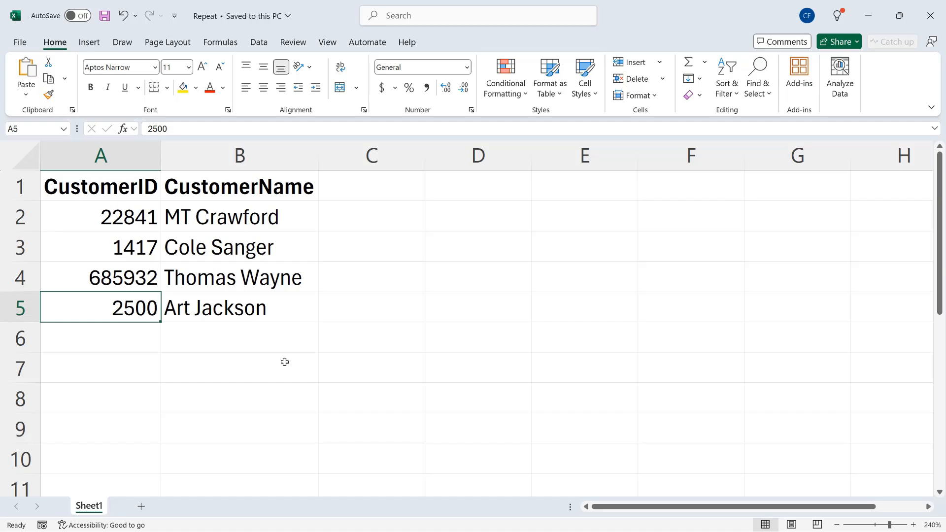
Add a bold CustomerID2 header in C1 and widen column C to fit it
{"action": "left_click", "coordinate": [356, 194]}
{"action": "type", "text": "Cus"}
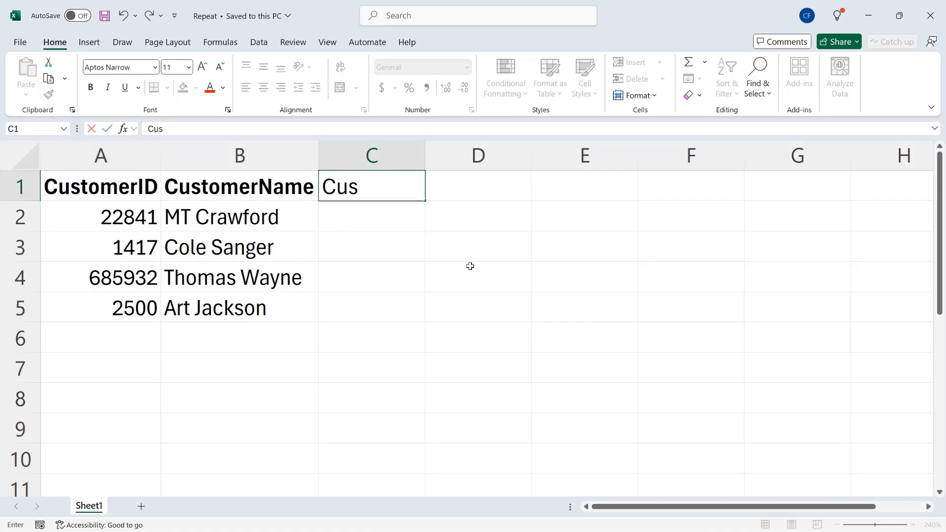
{"action": "type", "text": "tomerID2"}
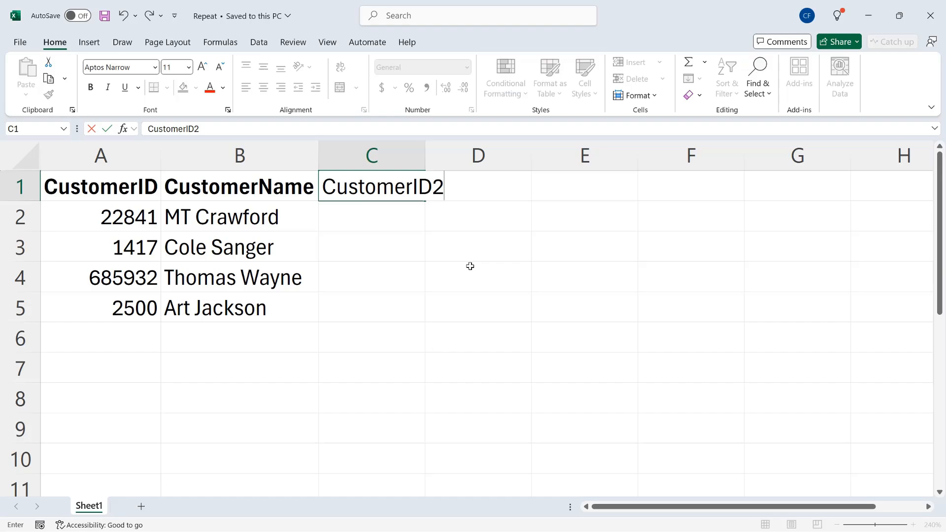
{"action": "key", "text": "Return"}
{"action": "left_click", "coordinate": [386, 193]}
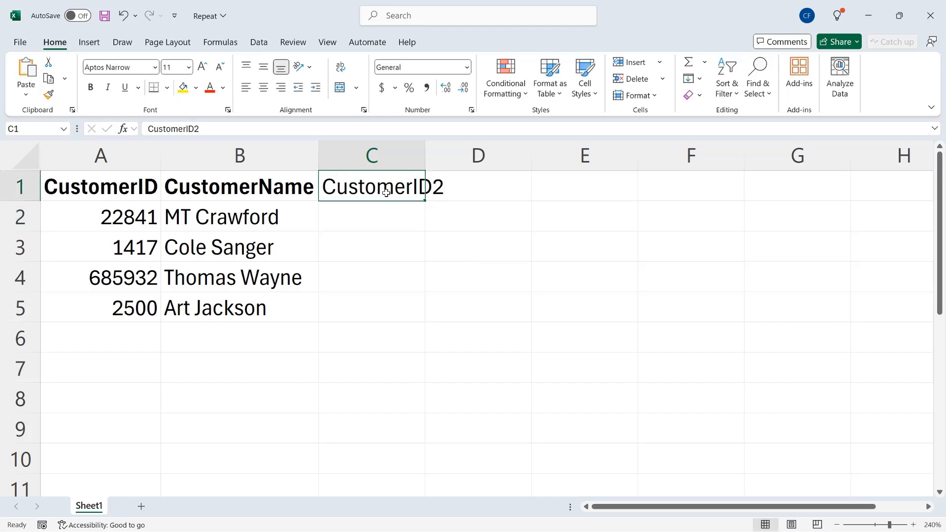
{"action": "key", "text": "ctrl+b"}
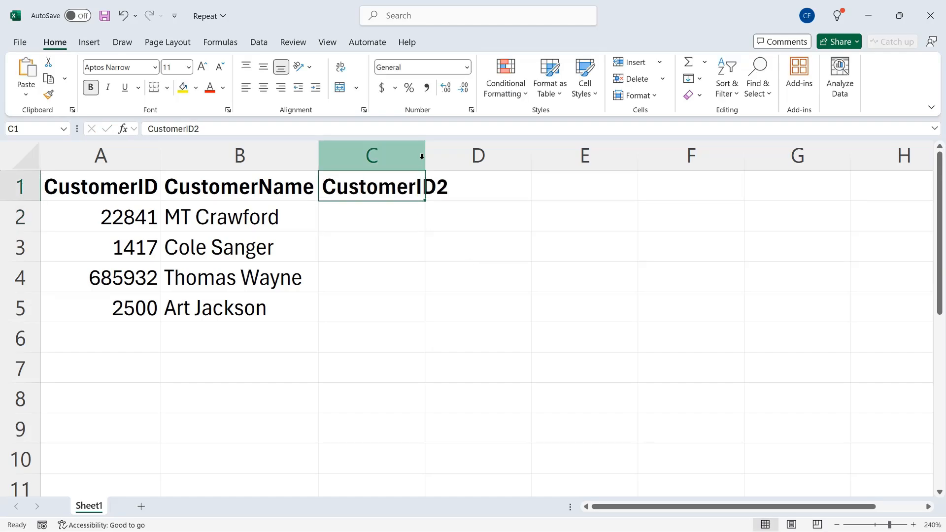
{"action": "left_click_drag", "start_coordinate": [424, 152], "coordinate": [464, 154]}
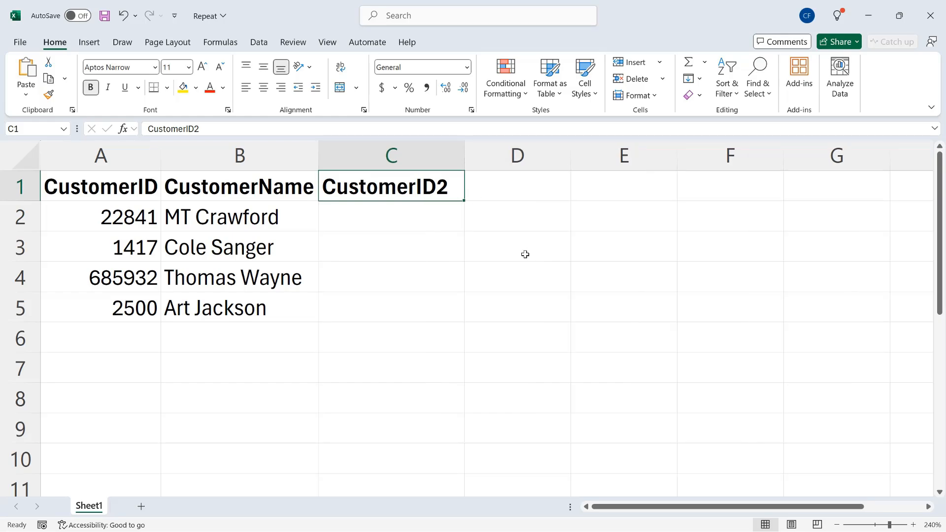
Enter the formula =LEN(A2) in C2 to count the characters of the first customer ID
{"action": "key", "text": "Down"}
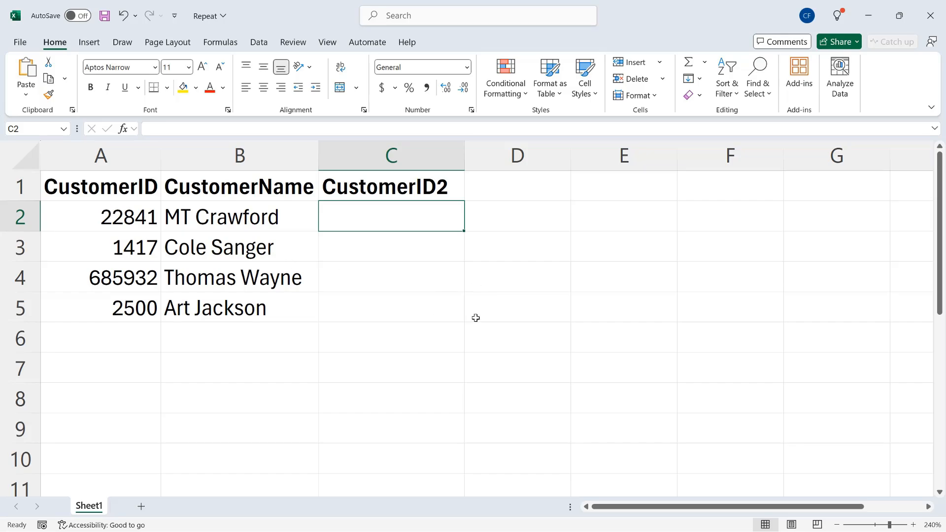
{"action": "type", "text": "="}
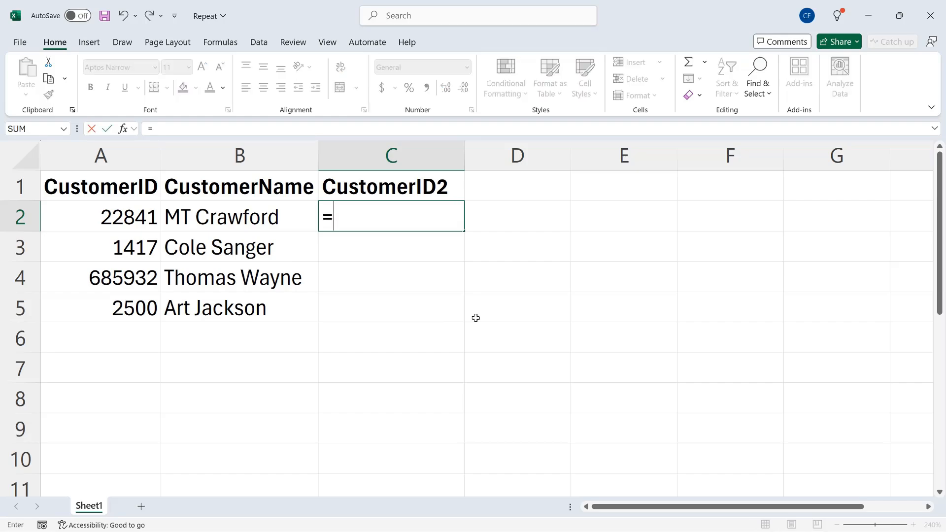
{"action": "type", "text": "len"}
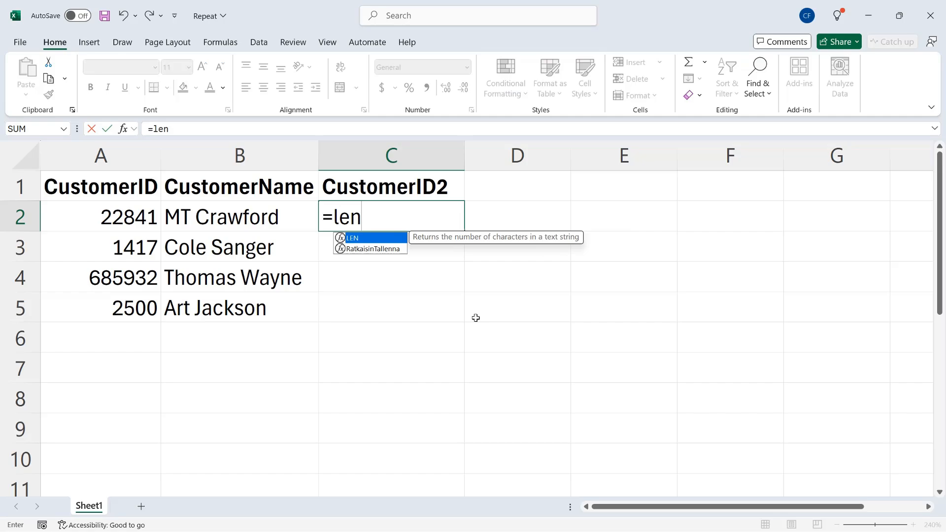
{"action": "type", "text": "(a"}
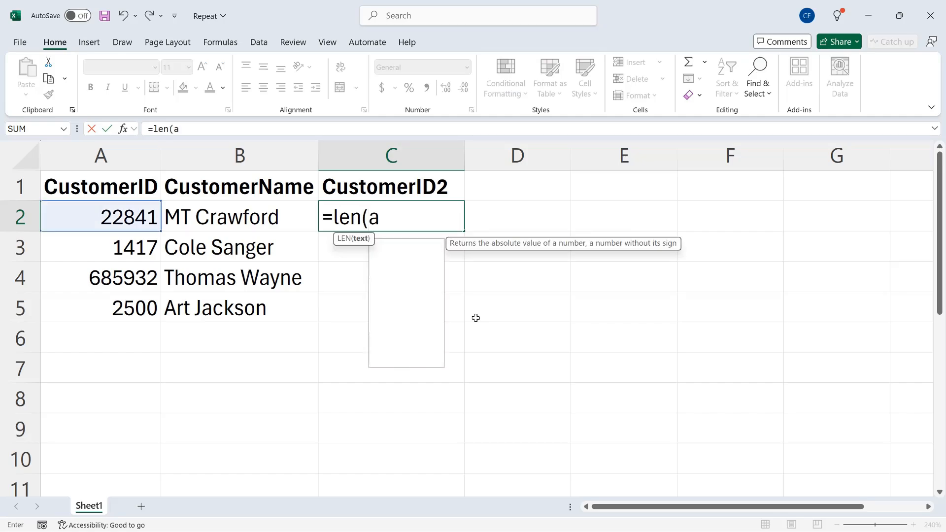
{"action": "type", "text": "2)"}
{"action": "key", "text": "Return"}
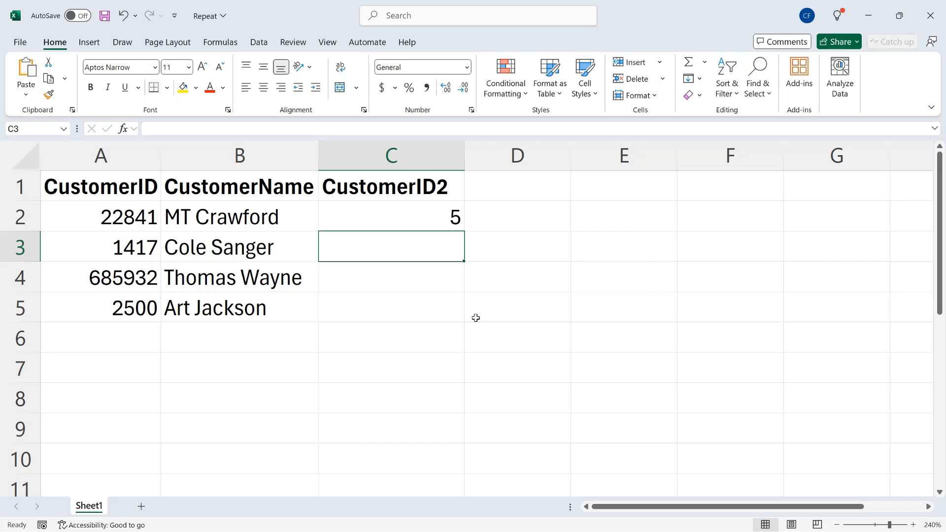
Wrap the formula in C2 in a REPT function so it reads =REPT("0",9-LEN(A2))
{"action": "key", "text": "Up"}
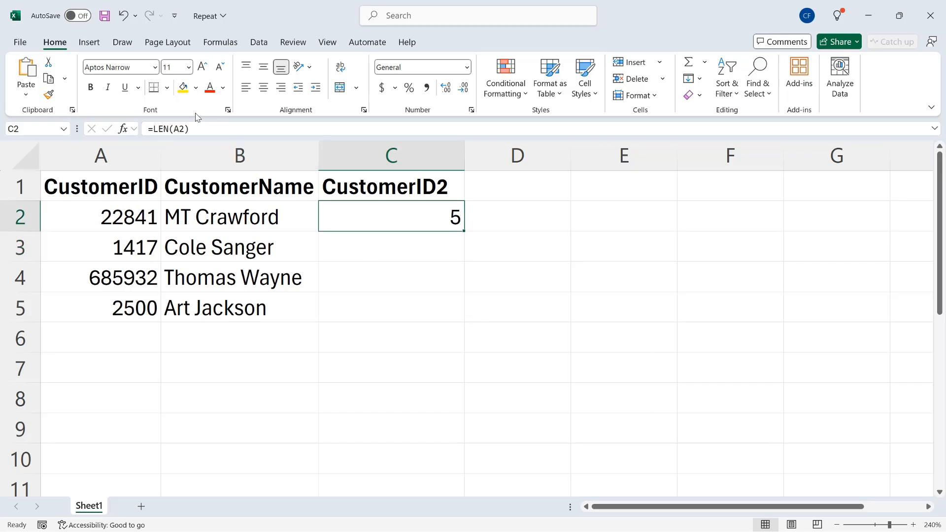
{"action": "left_click", "coordinate": [153, 128]}
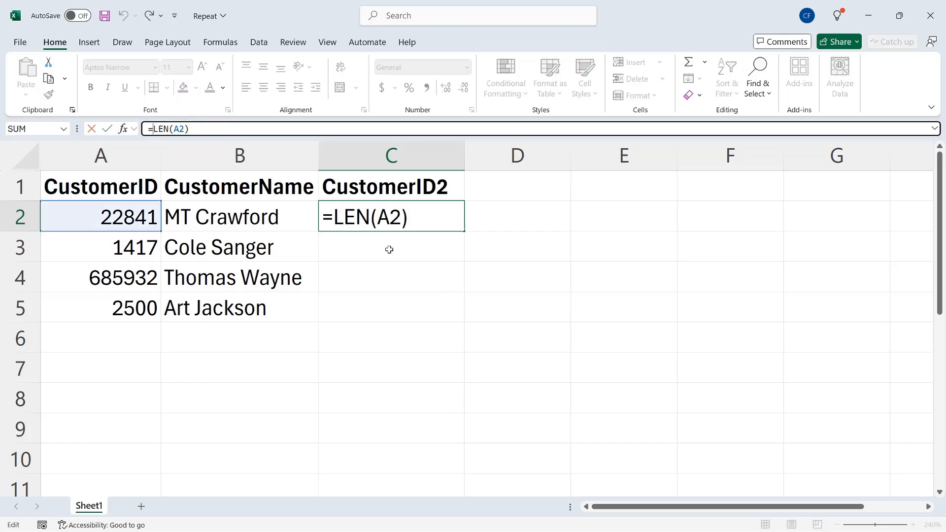
{"action": "left_click", "coordinate": [333, 214]}
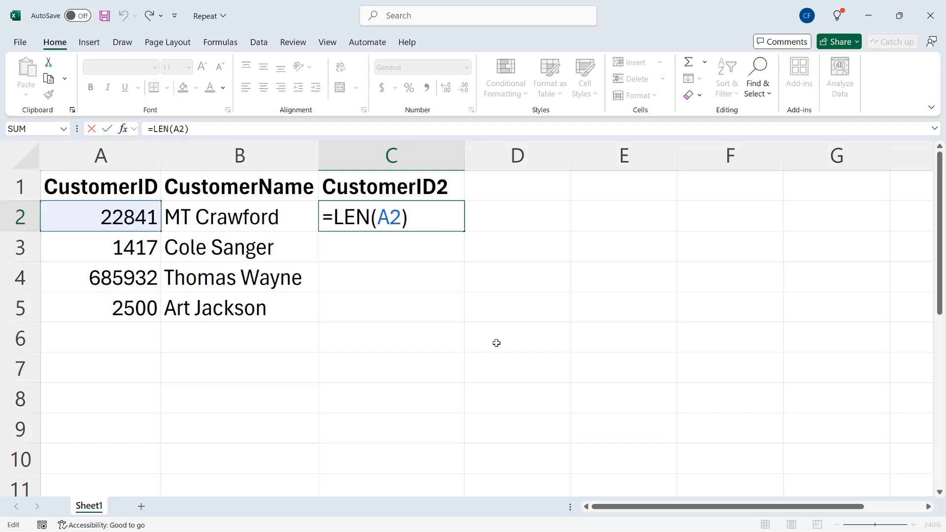
{"action": "type", "text": "REPT("}
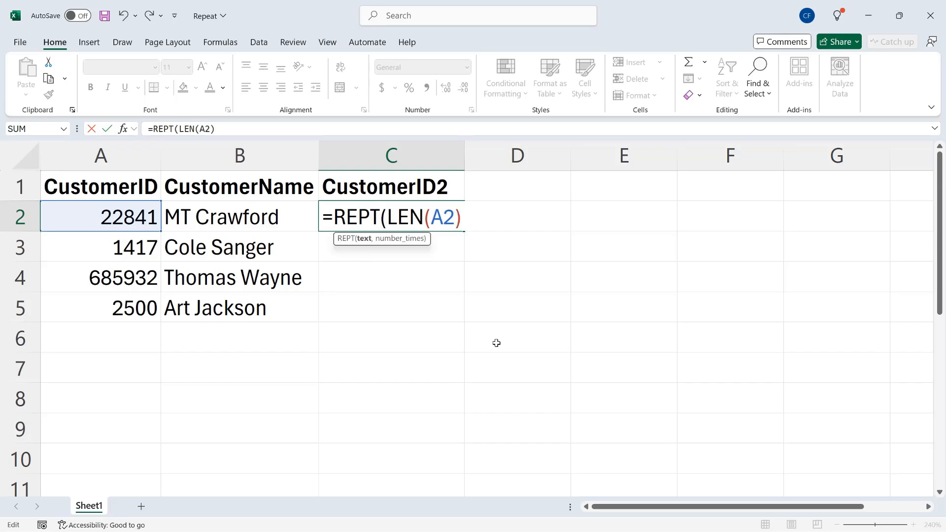
{"action": "type", "text": "\""}
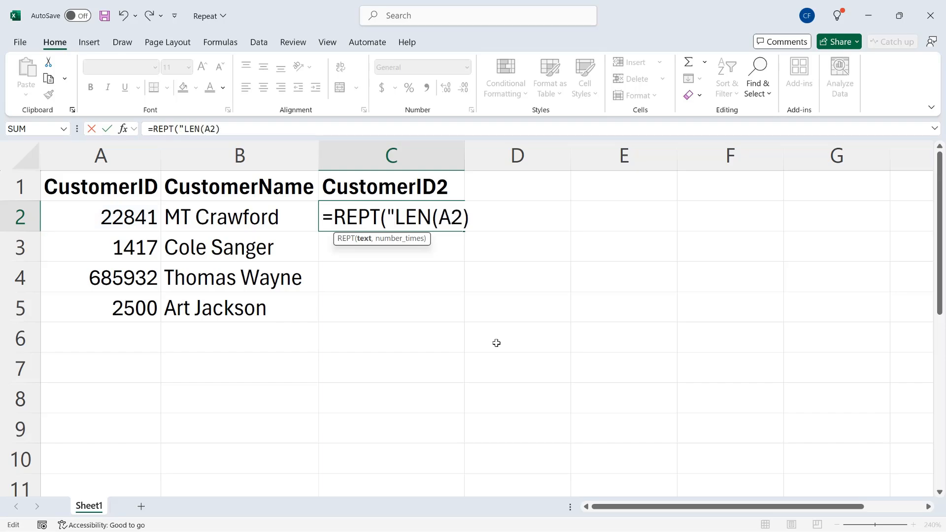
{"action": "type", "text": "0\""}
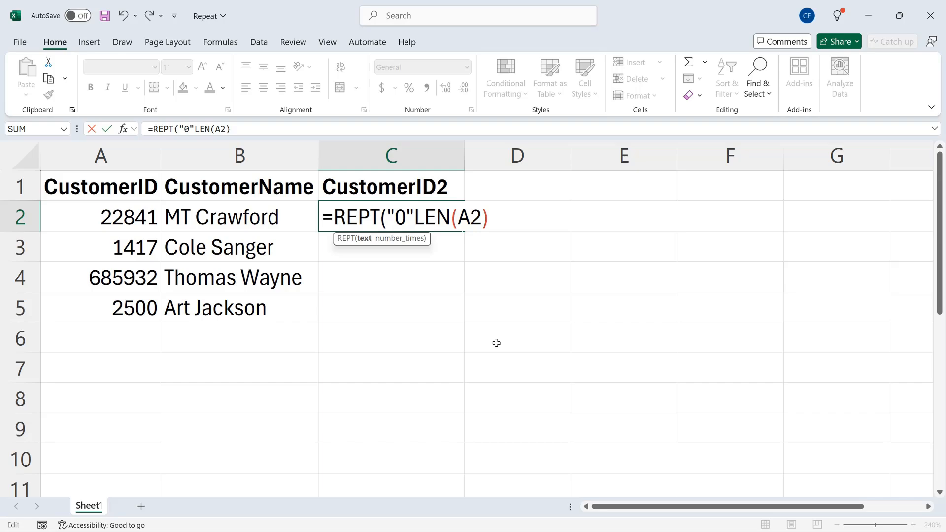
{"action": "type", "text": ","}
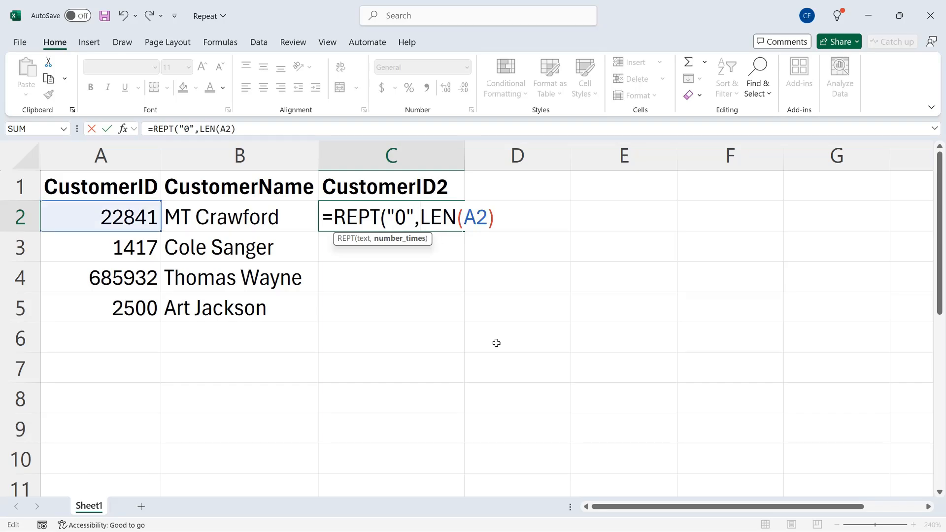
{"action": "type", "text": "9-"}
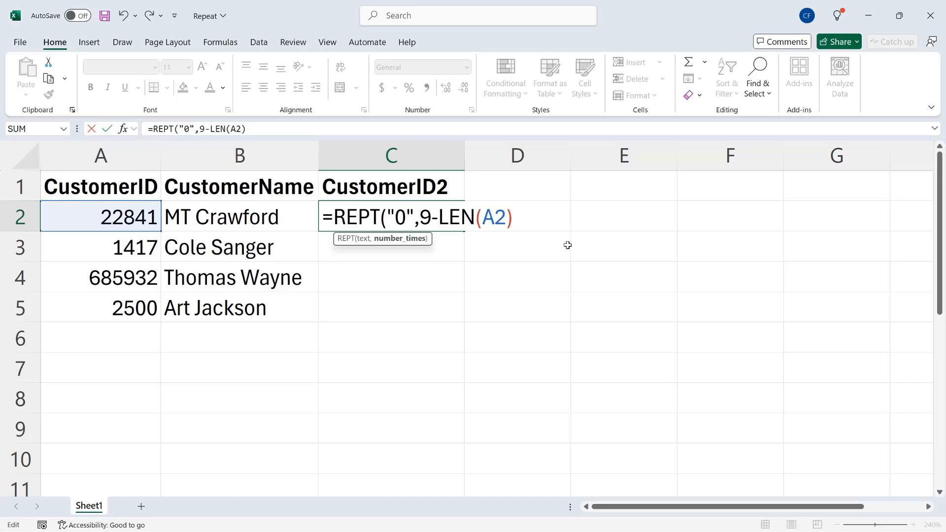
{"action": "type", "text": ")"}
{"action": "key", "text": "Return"}
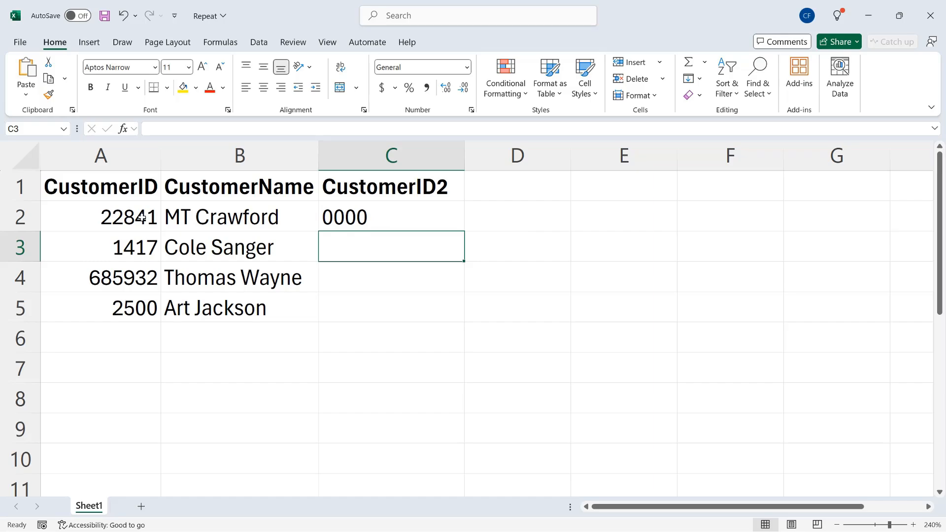
Append &A2 to the REPT formula in C2 to join the zeros with the original ID
{"action": "double_click", "coordinate": [386, 210]}
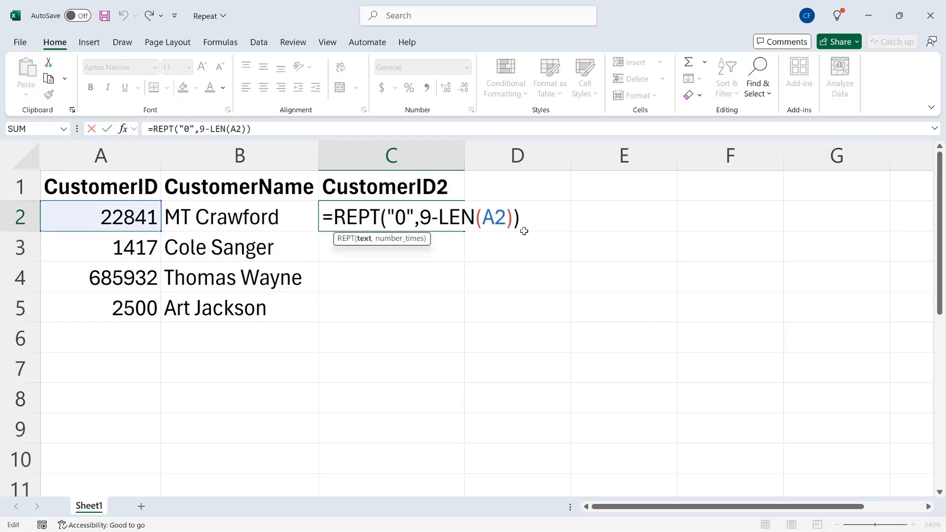
{"action": "left_click", "coordinate": [531, 218]}
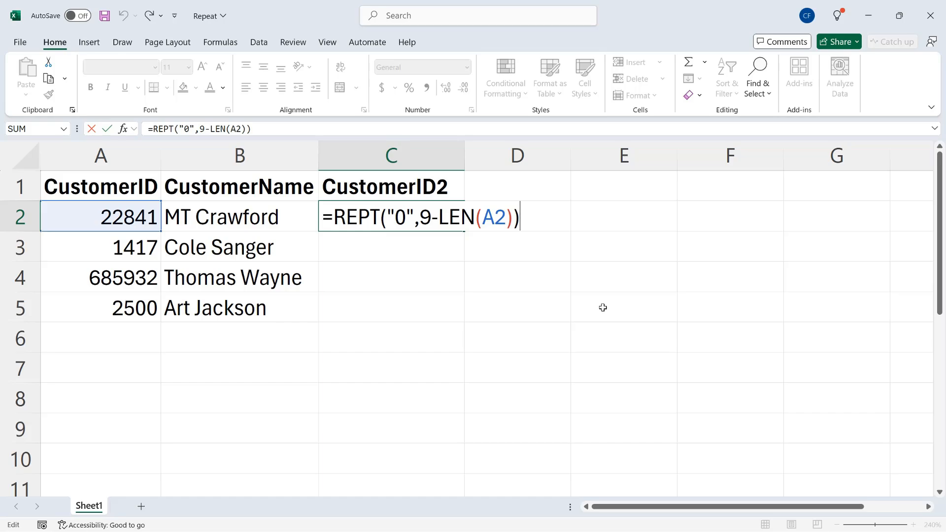
{"action": "type", "text": "&A2"}
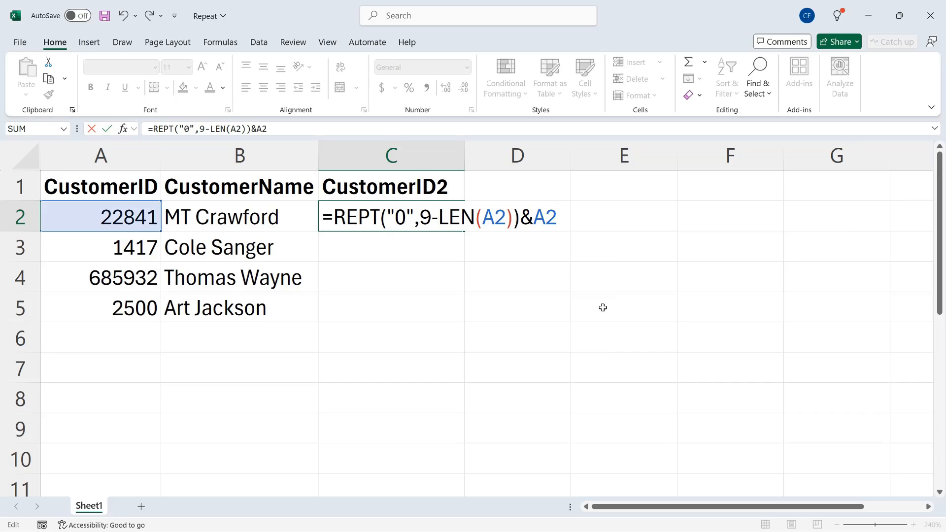
{"action": "key", "text": "Return"}
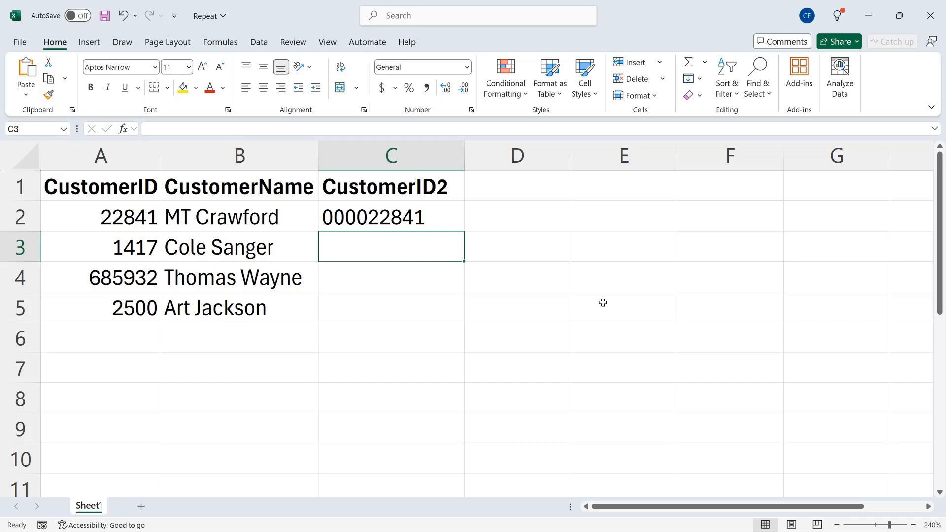
Fill the C2 formula down to C5 and replace the formulas in C2:C5 with their values
{"action": "left_click", "coordinate": [444, 216]}
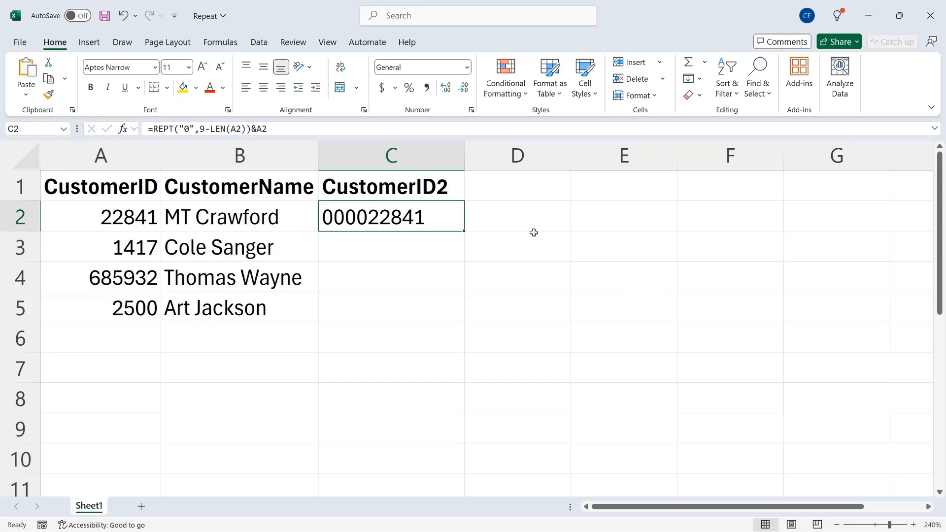
{"action": "double_click", "coordinate": [465, 231]}
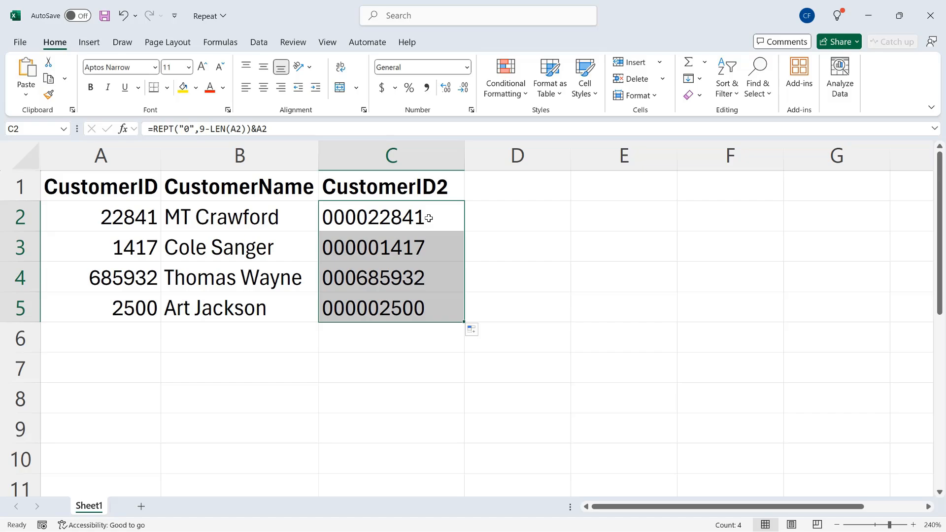
{"action": "key", "text": "ctrl+c"}
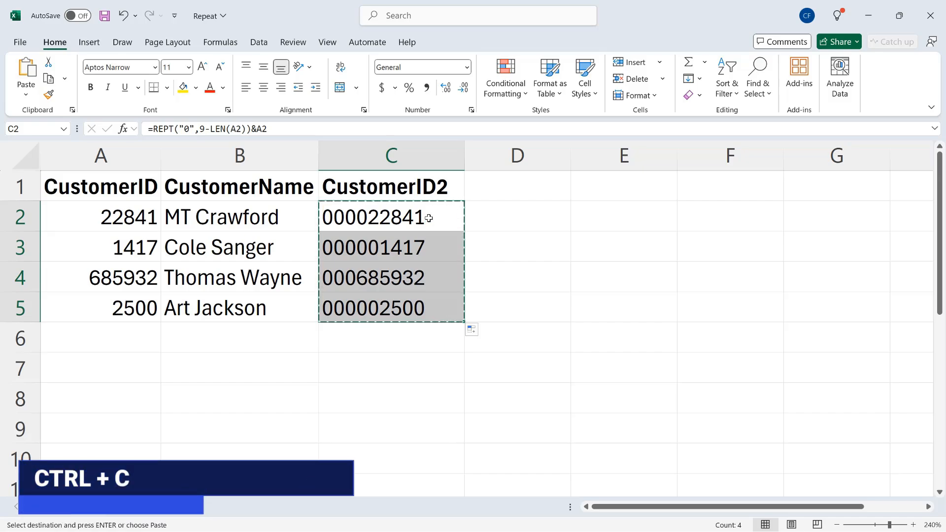
{"action": "key", "text": "ctrl+shift+v"}
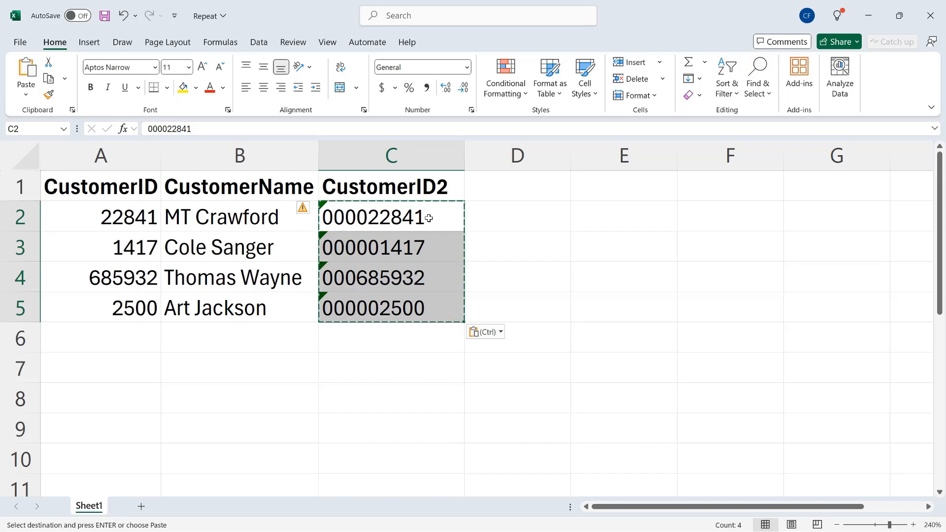
Copy the padded IDs from C2:C5 over A2:A5 and ignore the number-stored-as-text error there
{"action": "left_click_drag", "start_coordinate": [429, 219], "coordinate": [434, 306]}
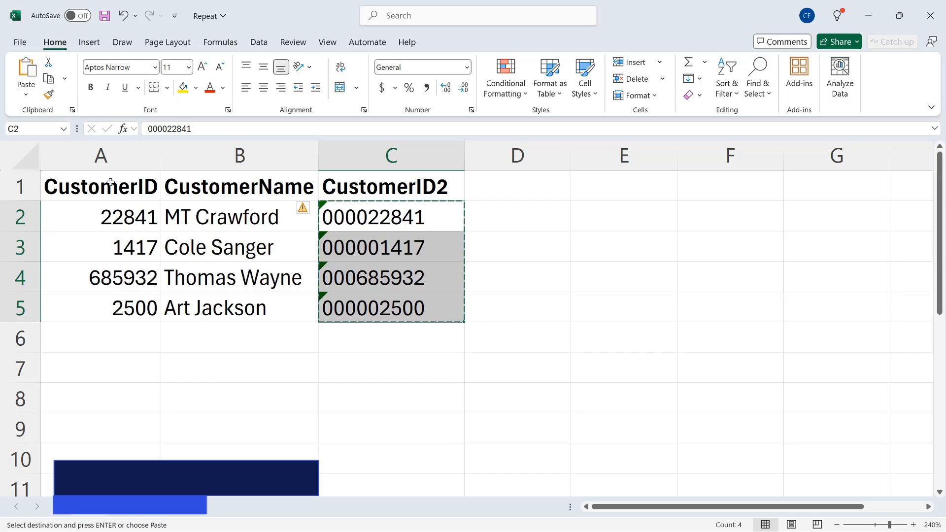
{"action": "key", "text": "Left"}
{"action": "key", "text": "Left"}
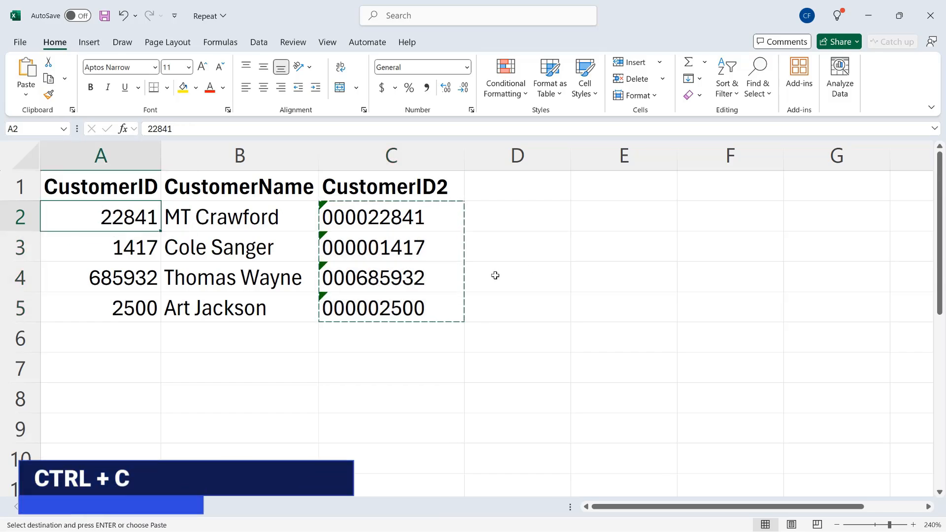
{"action": "key", "text": "ctrl+v"}
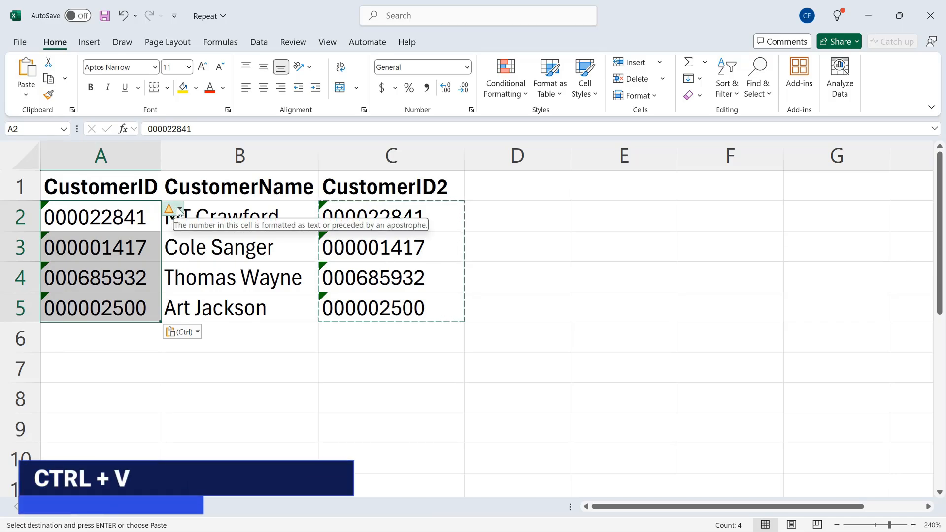
{"action": "left_click", "coordinate": [179, 212]}
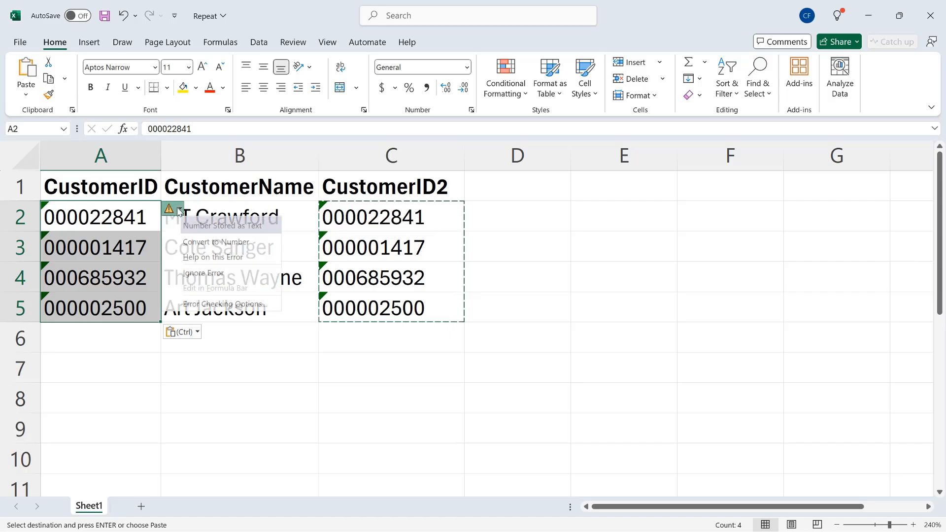
{"action": "left_click", "coordinate": [217, 272]}
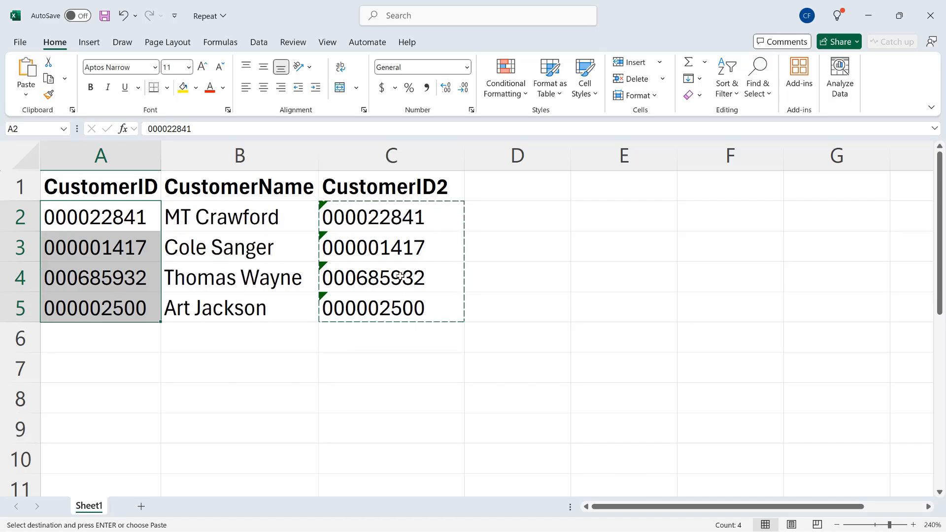
Delete the CustomerID2 helper column C and select A2
{"action": "right_click", "coordinate": [390, 162]}
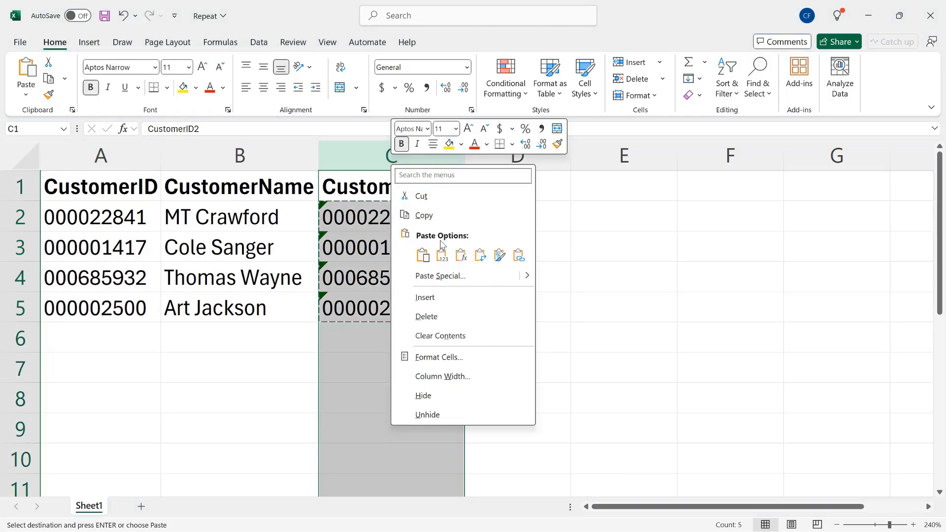
{"action": "left_click", "coordinate": [444, 317]}
{"action": "left_click", "coordinate": [115, 224]}
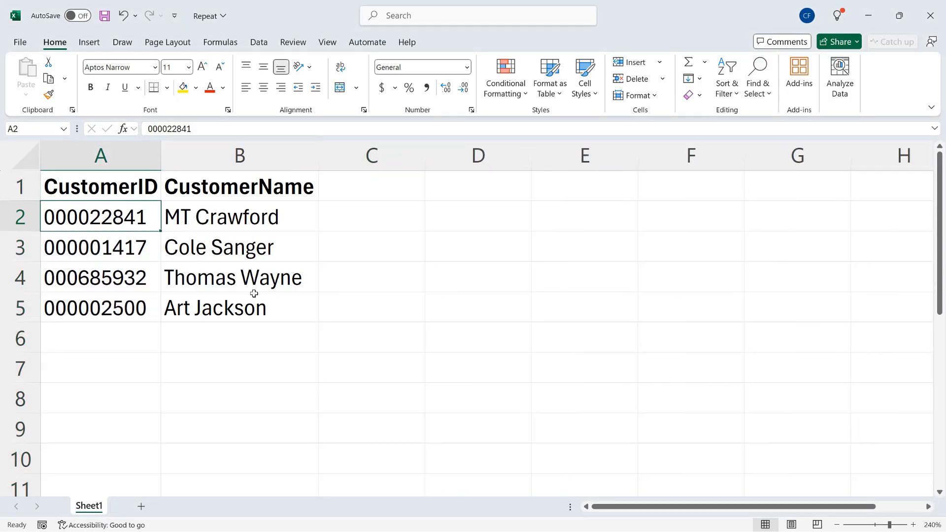